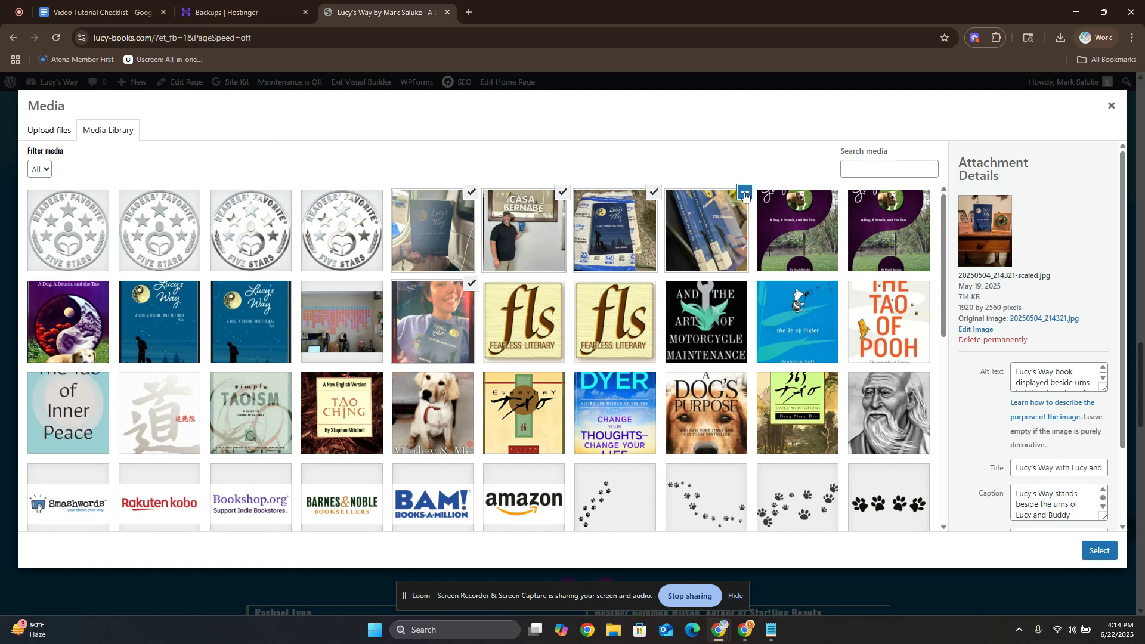
Select the photo of two copies of the book in the media library.
{"action": "left_click", "coordinate": [745, 192]}
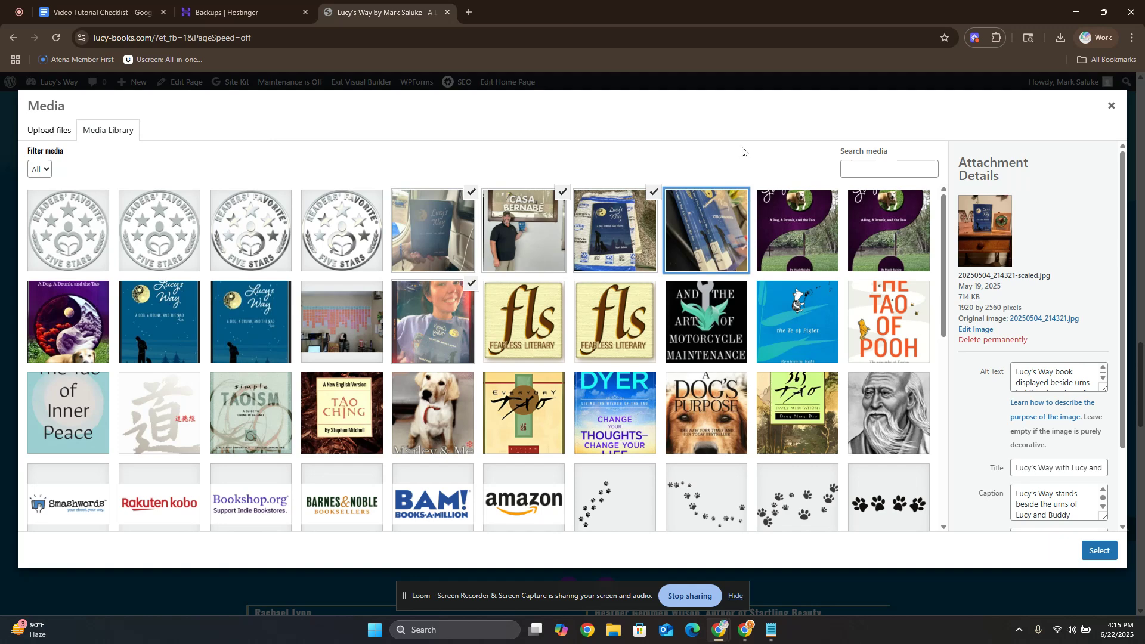
{"action": "left_click", "coordinate": [737, 207]}
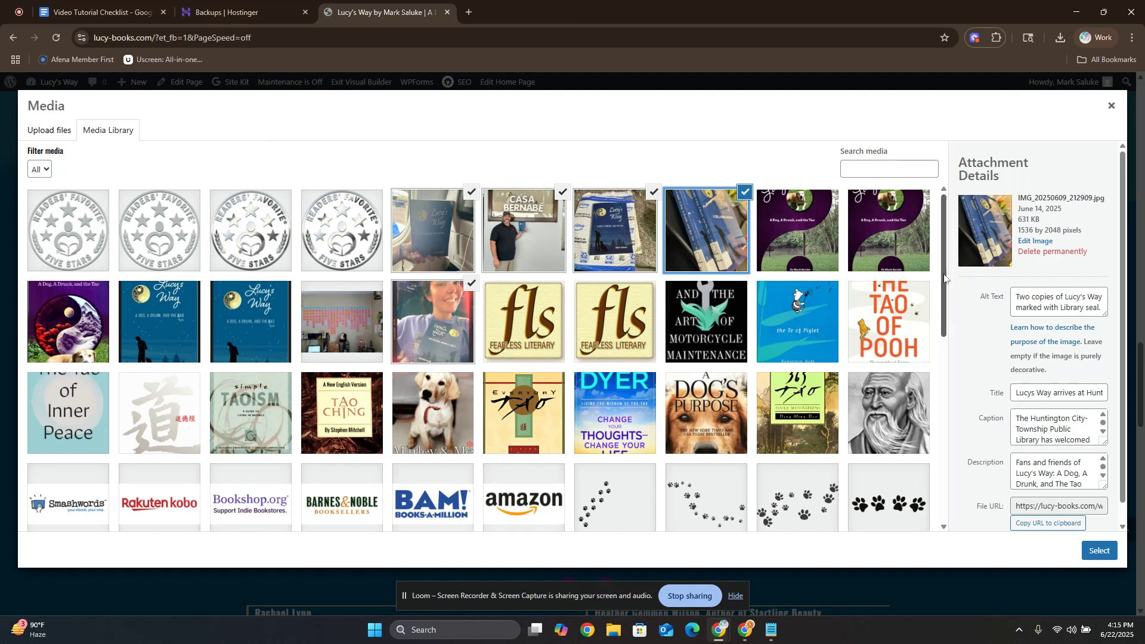
{"action": "mouse_move", "coordinate": [945, 277]}
{"action": "left_mouse_down"}
{"action": "mouse_move", "coordinate": [944, 289]}
{"action": "mouse_move", "coordinate": [944, 278]}
{"action": "left_mouse_up"}
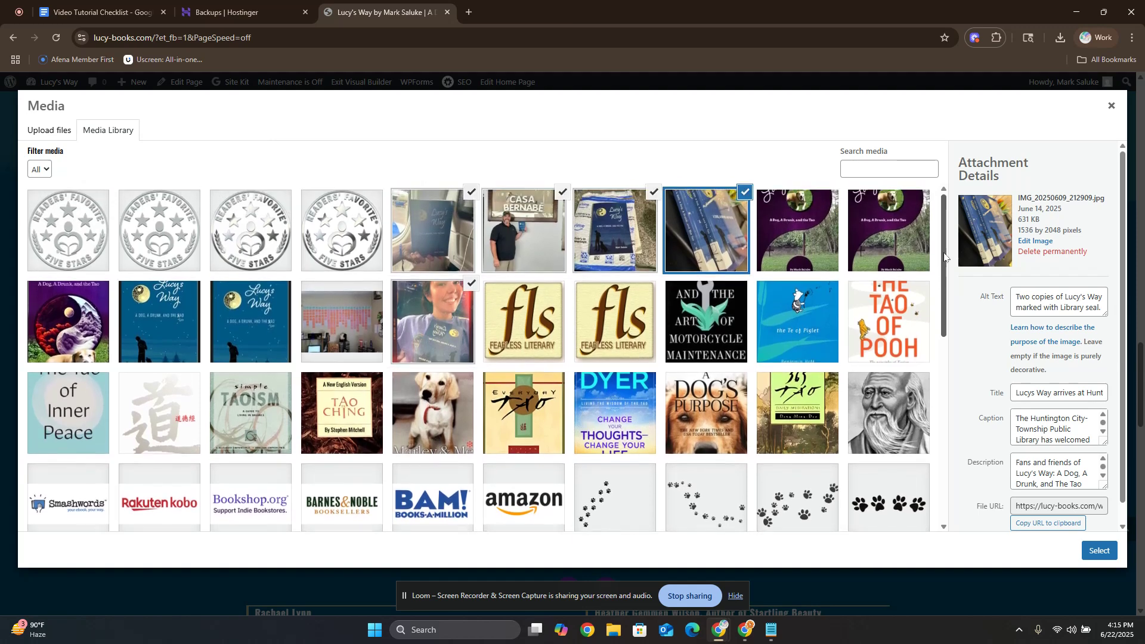
{"action": "left_click", "coordinate": [801, 317]}
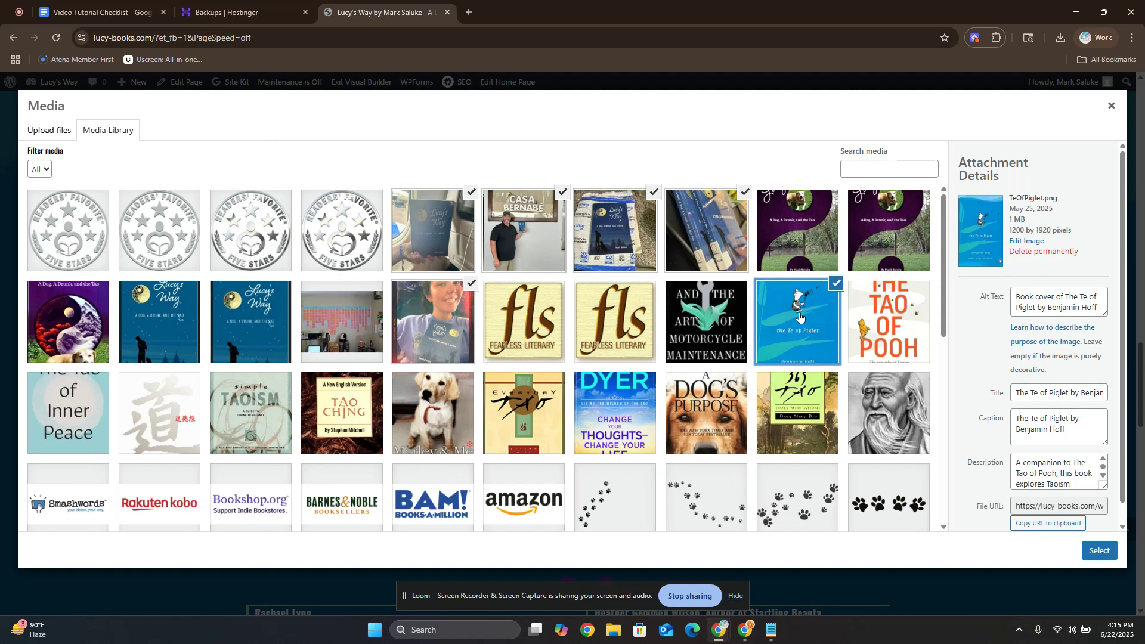
{"action": "left_click", "coordinate": [837, 284]}
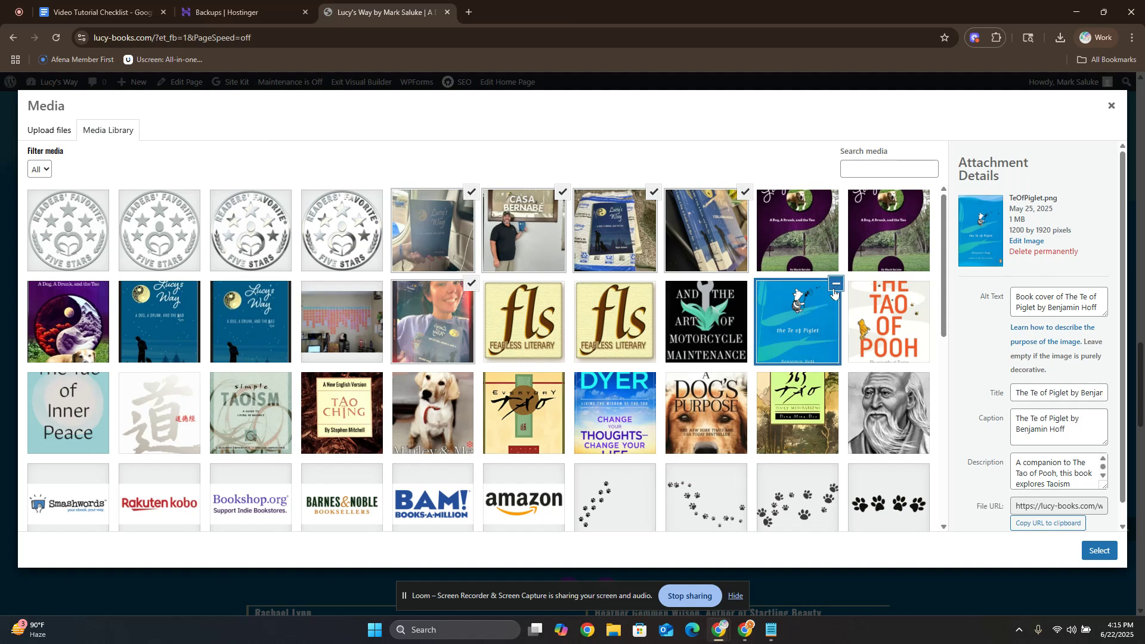
{"action": "left_click", "coordinate": [55, 129]}
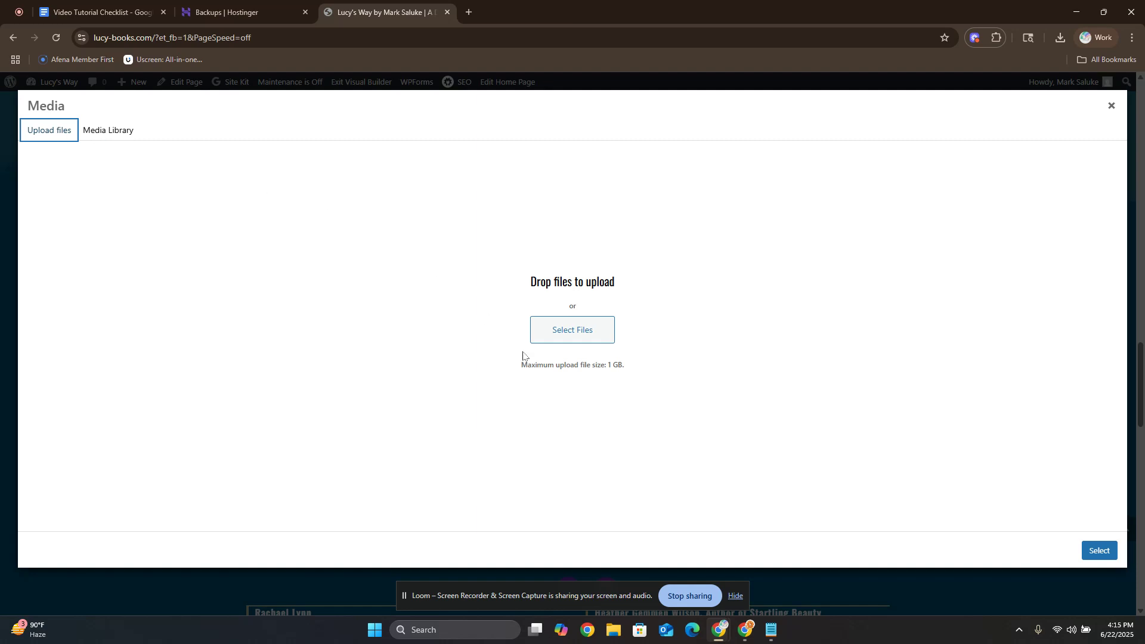
{"action": "left_click", "coordinate": [581, 336]}
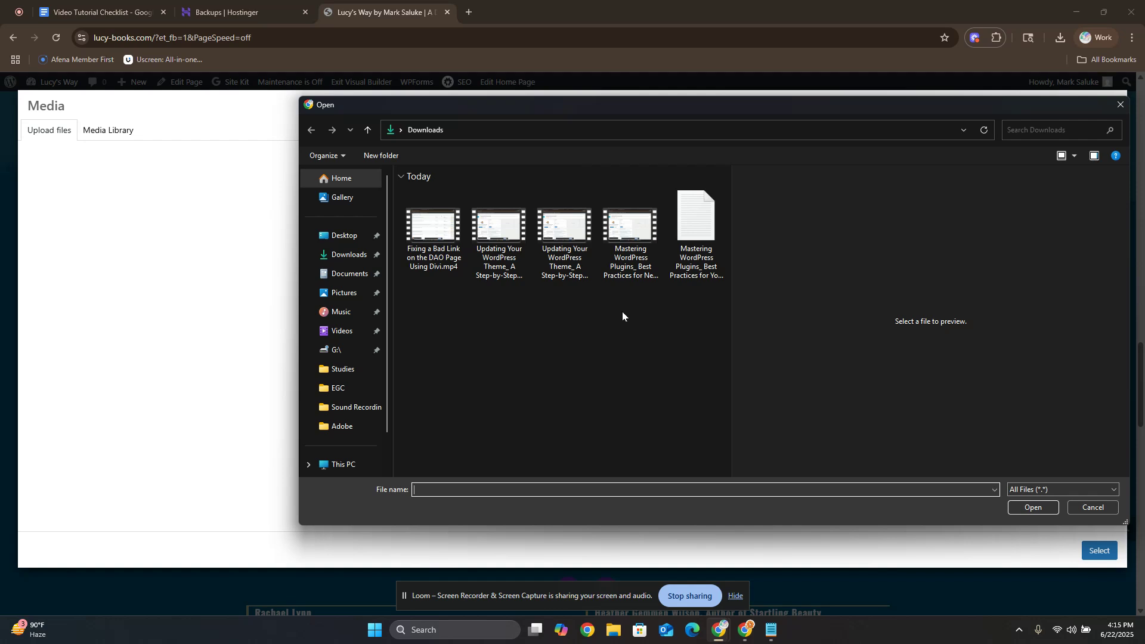
{"action": "left_click", "coordinate": [1095, 507]}
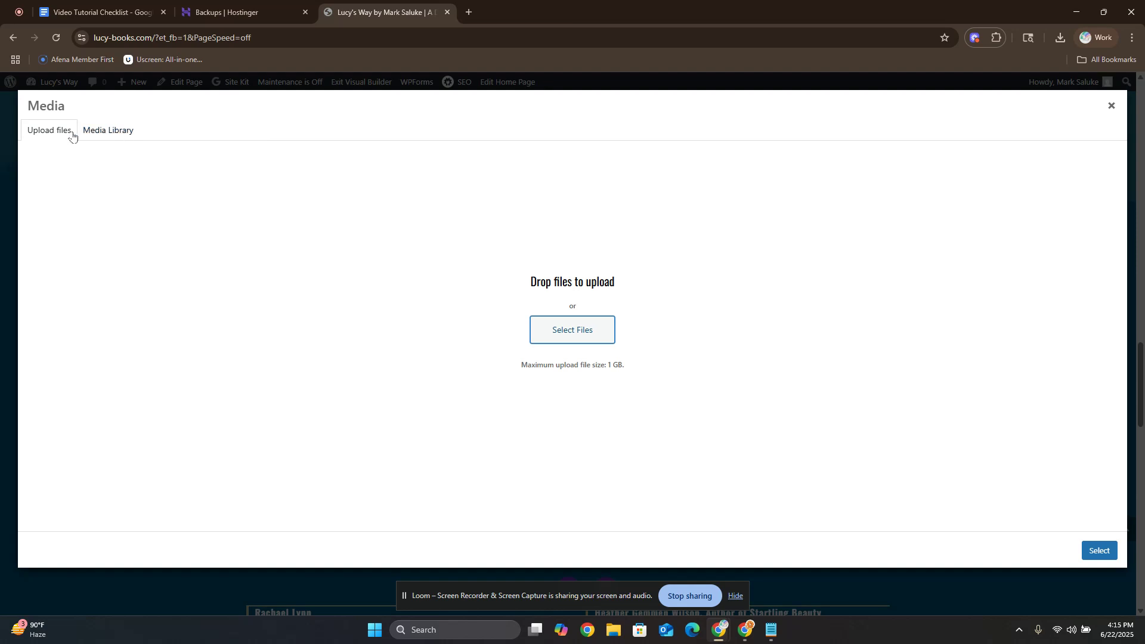
{"action": "left_click", "coordinate": [112, 131]}
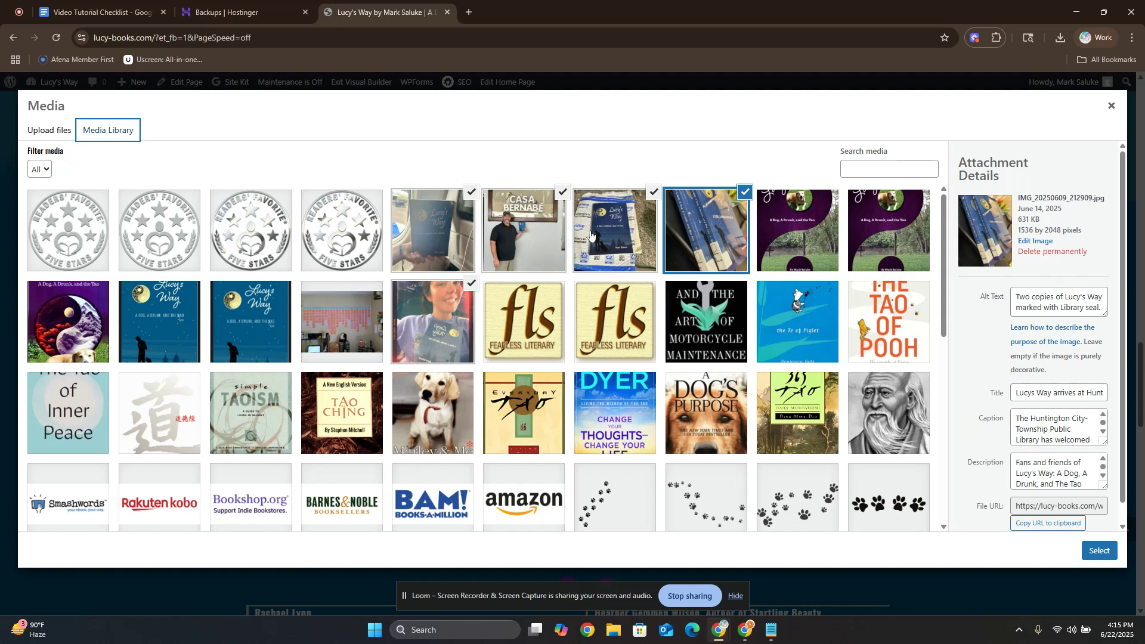
Review the alt text, title, caption and description of the two-copies photo.
{"action": "left_click", "coordinate": [720, 249]}
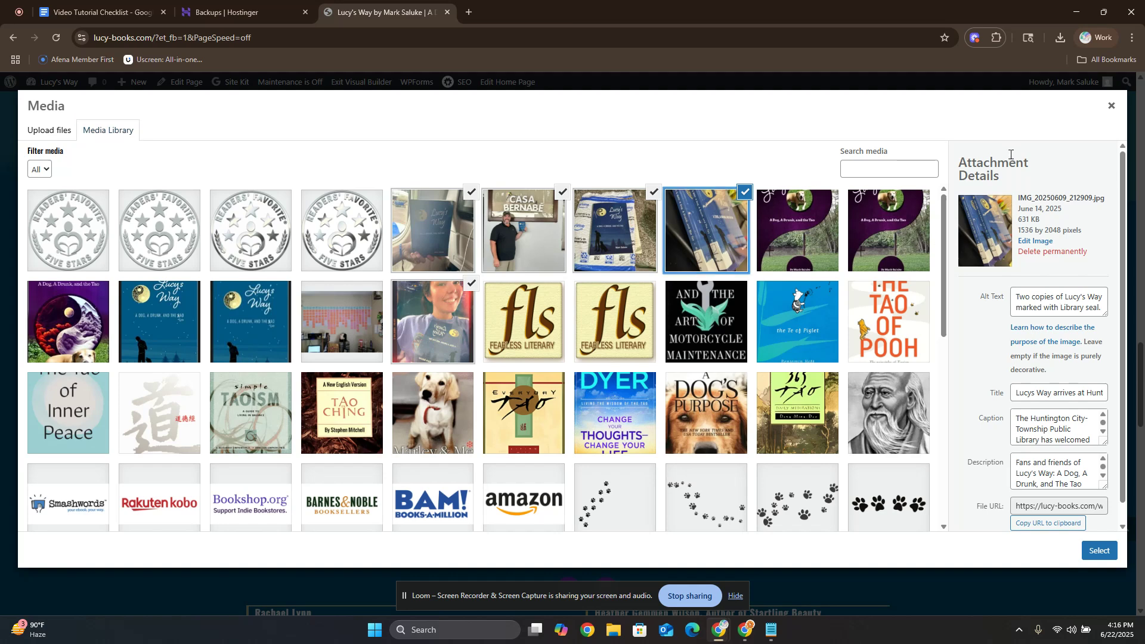
{"action": "left_click", "coordinate": [1044, 296]}
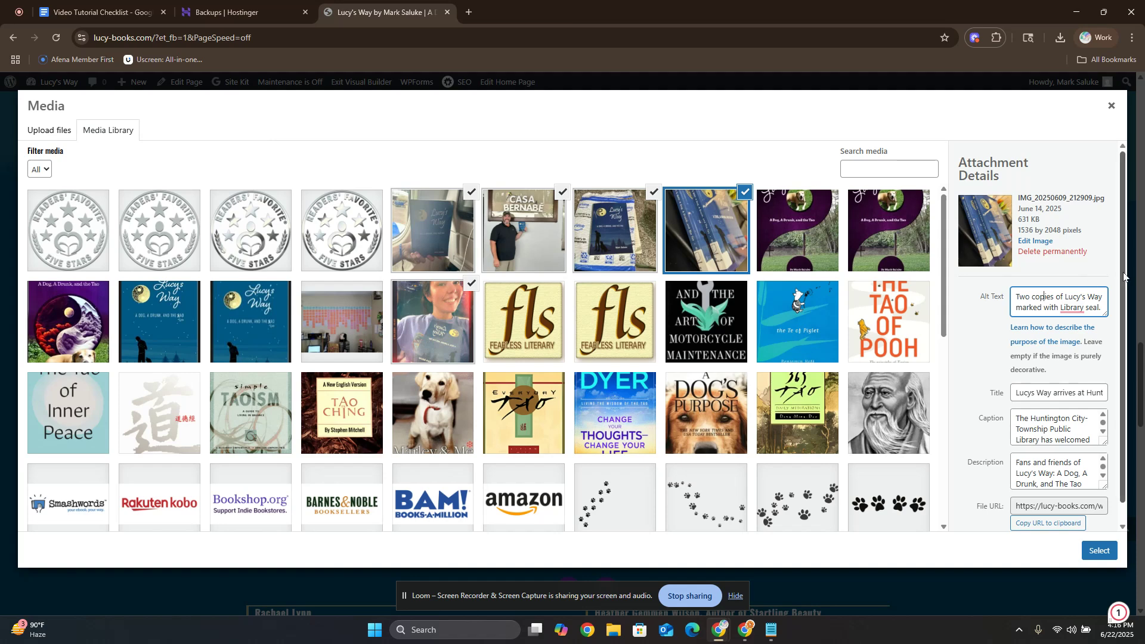
{"action": "scroll", "coordinate": [1124, 276], "scroll_direction": "down", "scroll_amount": 1}
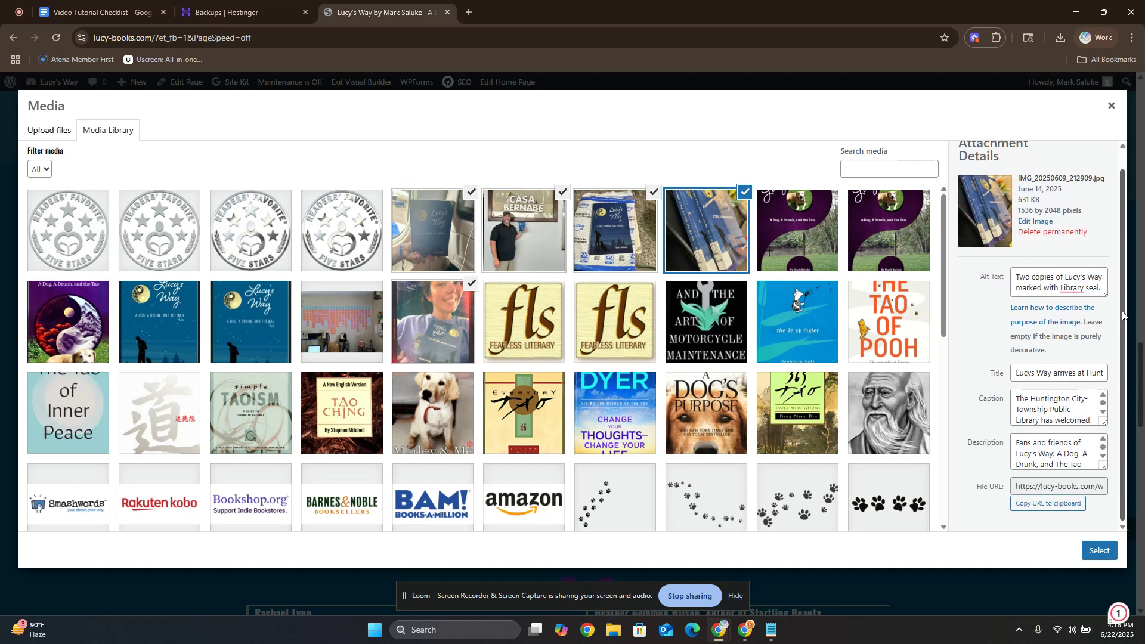
{"action": "left_click", "coordinate": [1052, 371]}
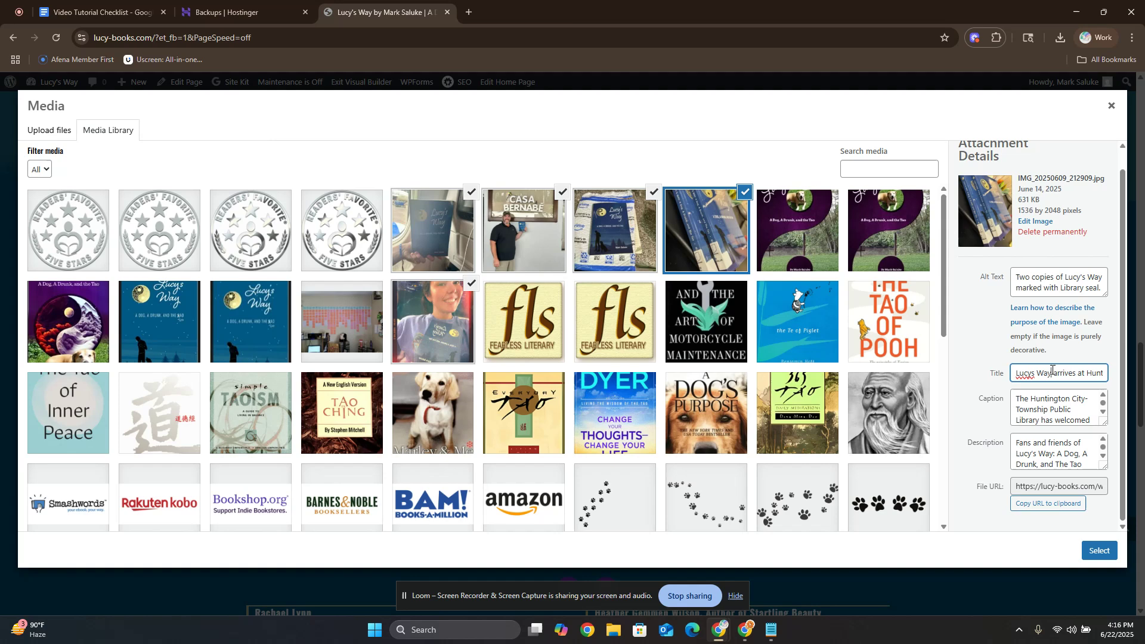
{"action": "left_click", "coordinate": [1042, 412]}
{"action": "key", "text": "Tab"}
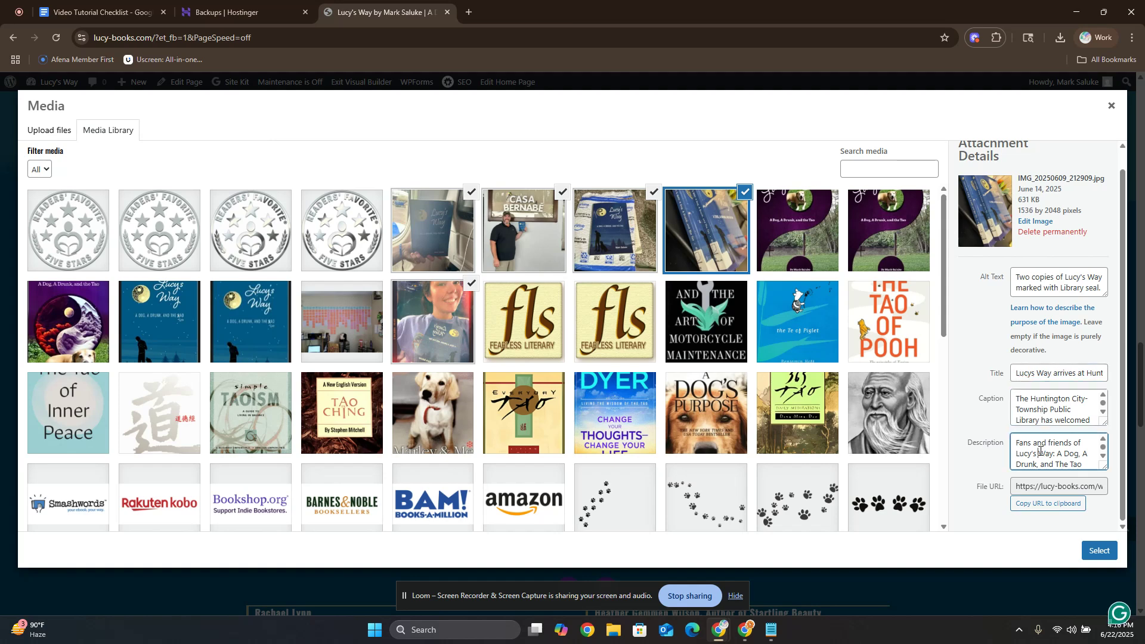
{"action": "left_click", "coordinate": [1044, 412]}
{"action": "left_click", "coordinate": [1047, 373]}
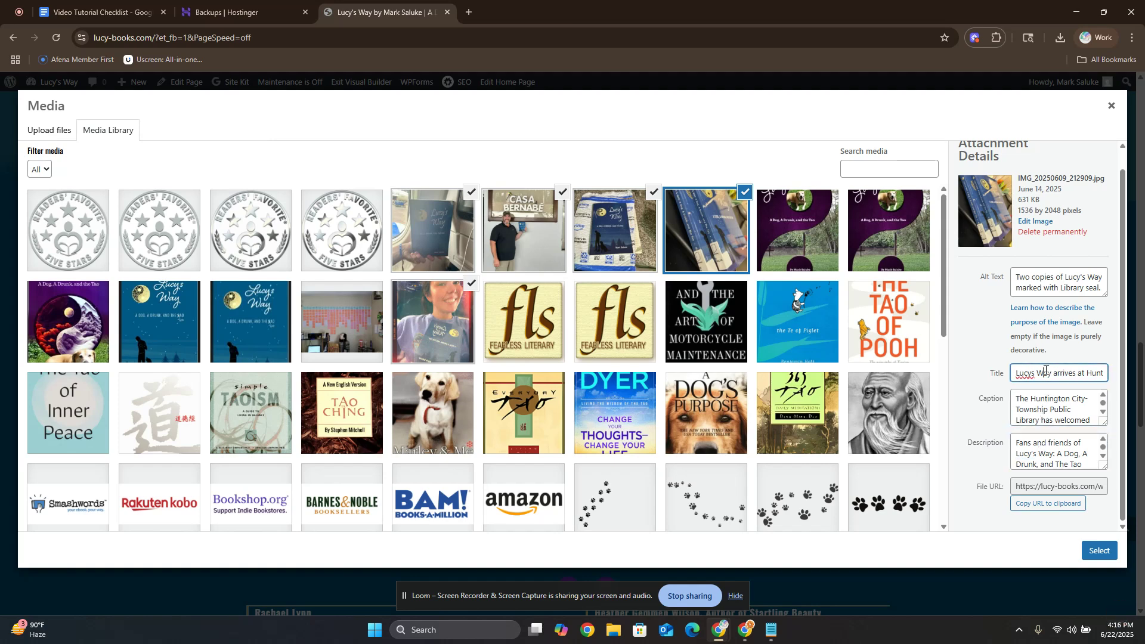
{"action": "left_click", "coordinate": [1059, 282]}
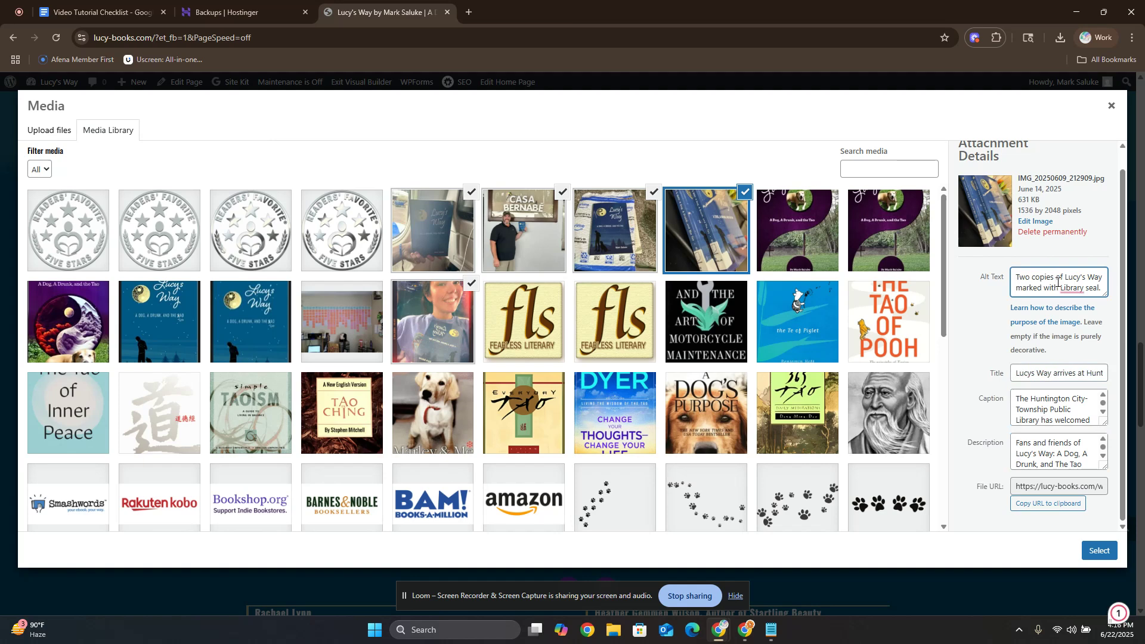
Review the alt text, title, caption and description of the photo of the book in its packaging.
{"action": "left_click", "coordinate": [626, 218]}
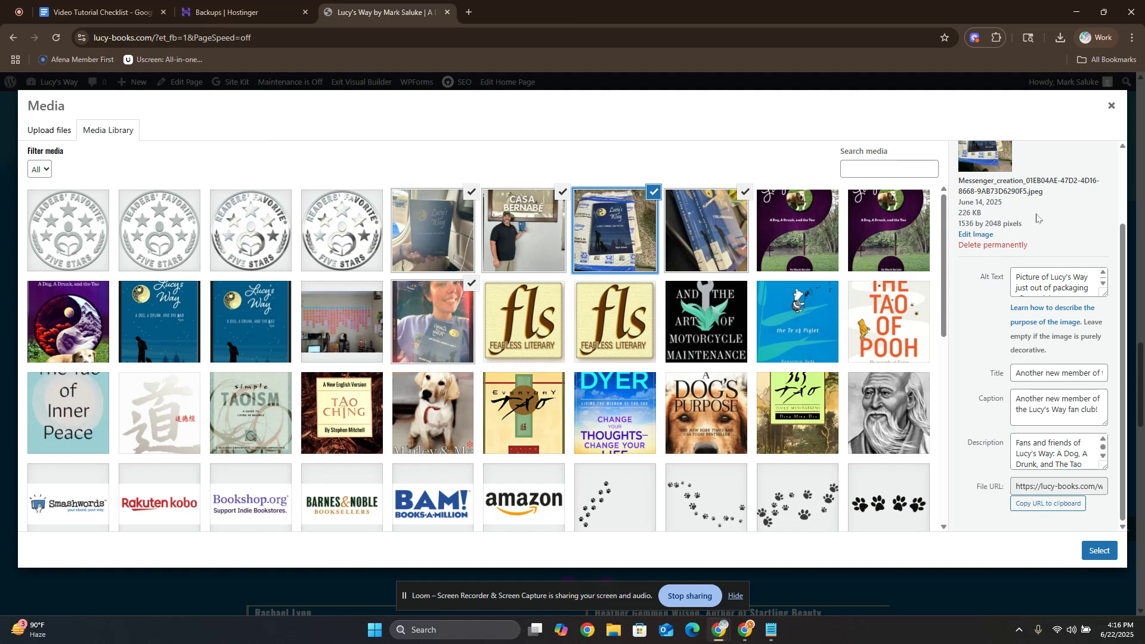
{"action": "left_click", "coordinate": [1052, 287]}
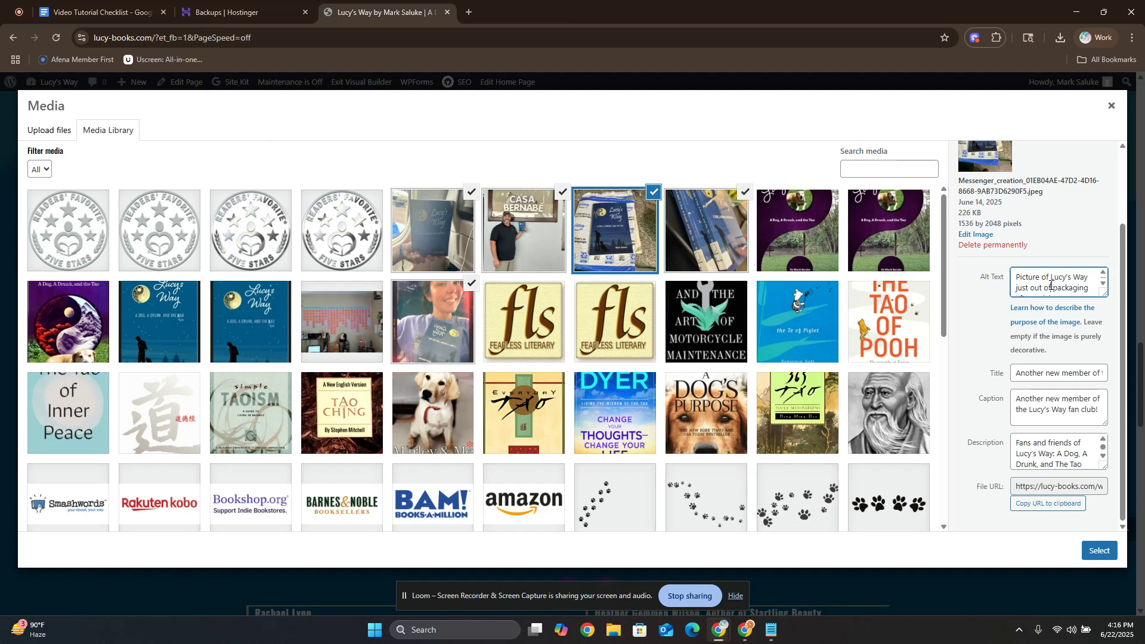
{"action": "left_click", "coordinate": [1034, 374]}
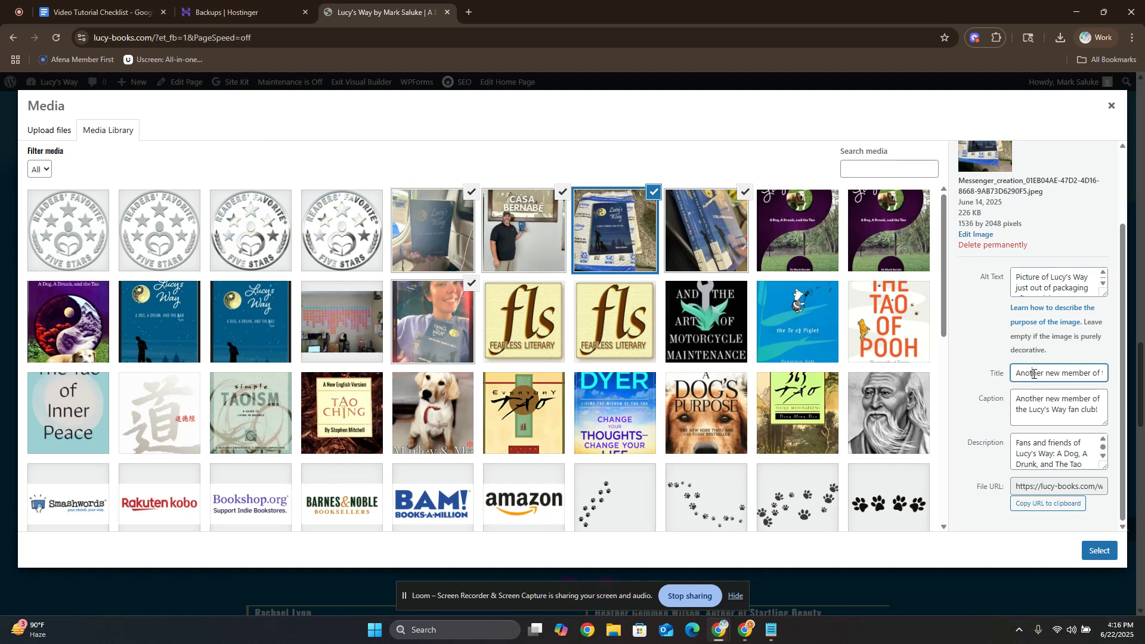
{"action": "left_click", "coordinate": [1035, 407]}
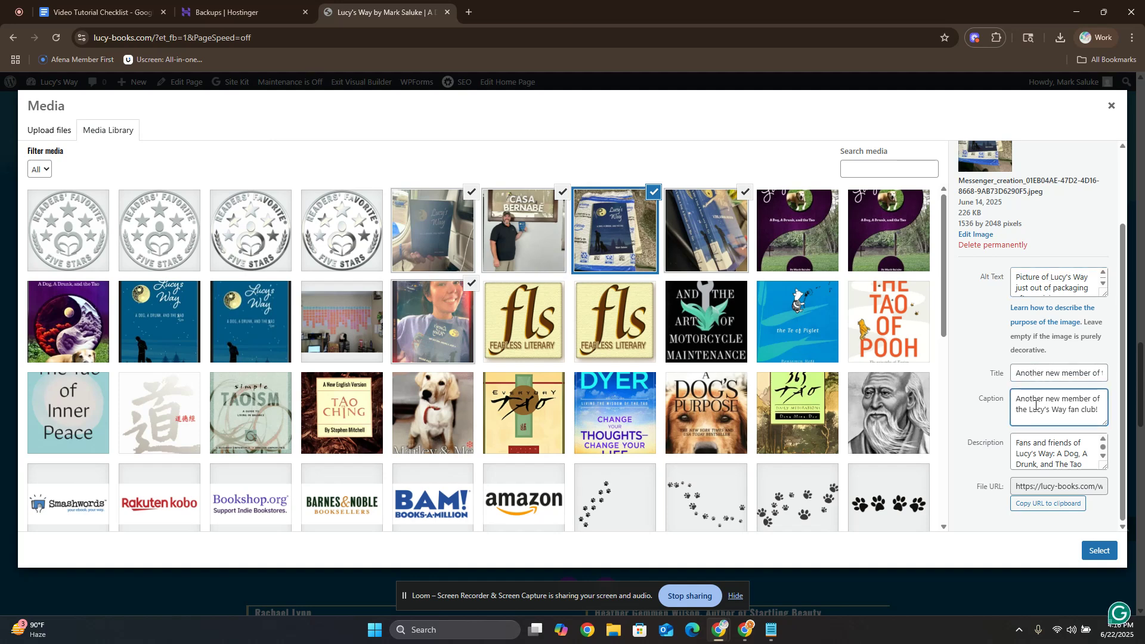
{"action": "left_click", "coordinate": [1040, 452]}
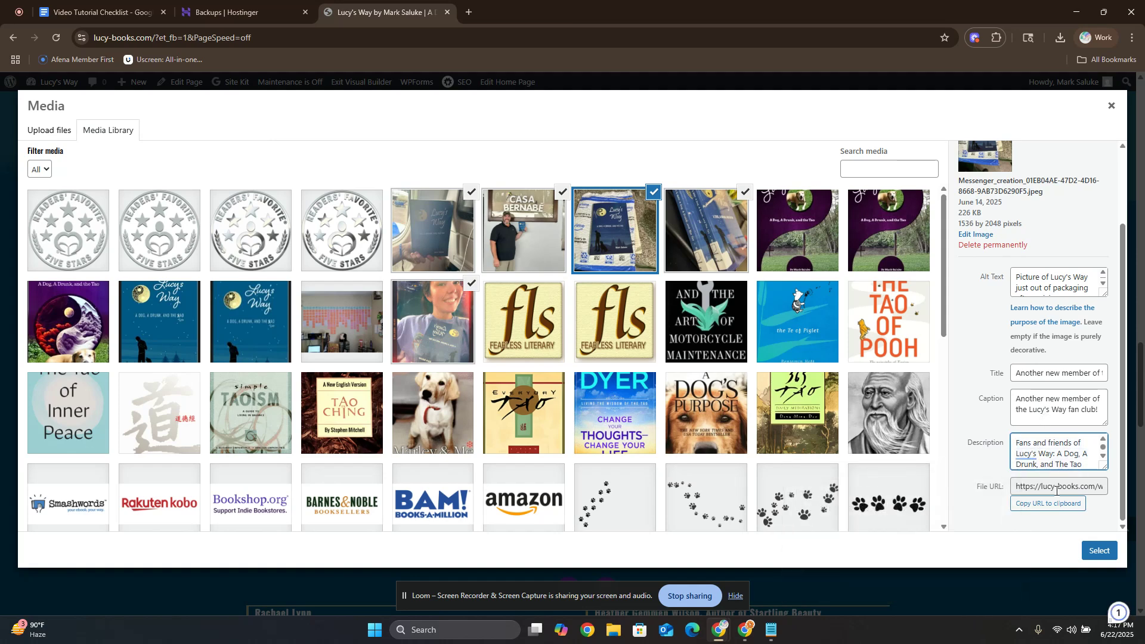
Insert the selected photos into the gallery and set its Image Order to Random.
{"action": "left_click", "coordinate": [1101, 554]}
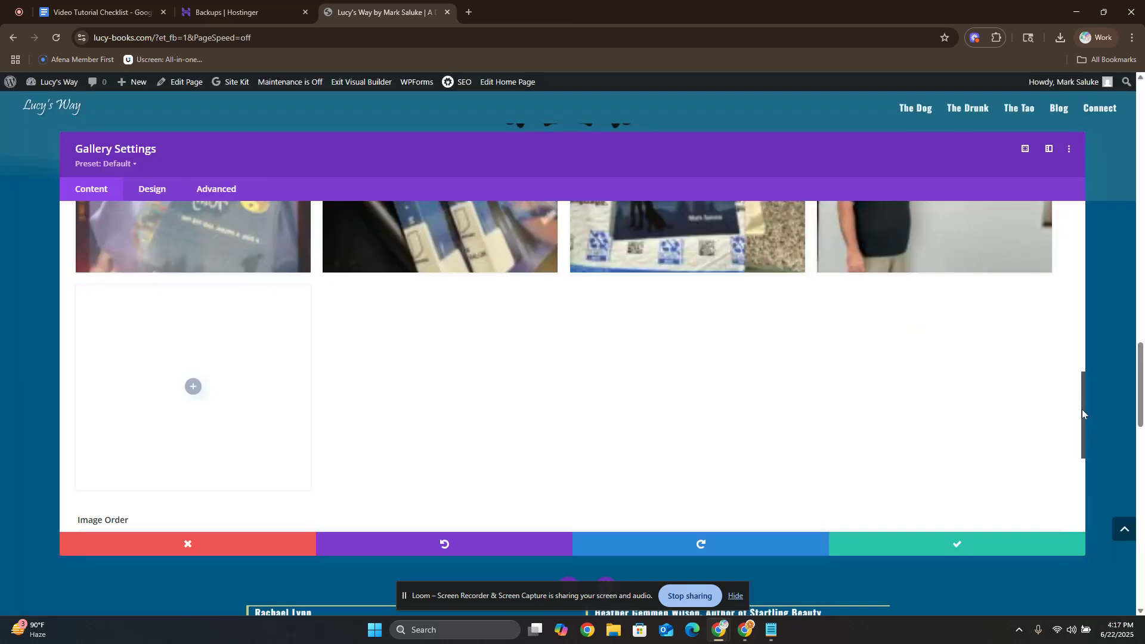
{"action": "left_click_drag", "start_coordinate": [1082, 409], "coordinate": [1076, 457]}
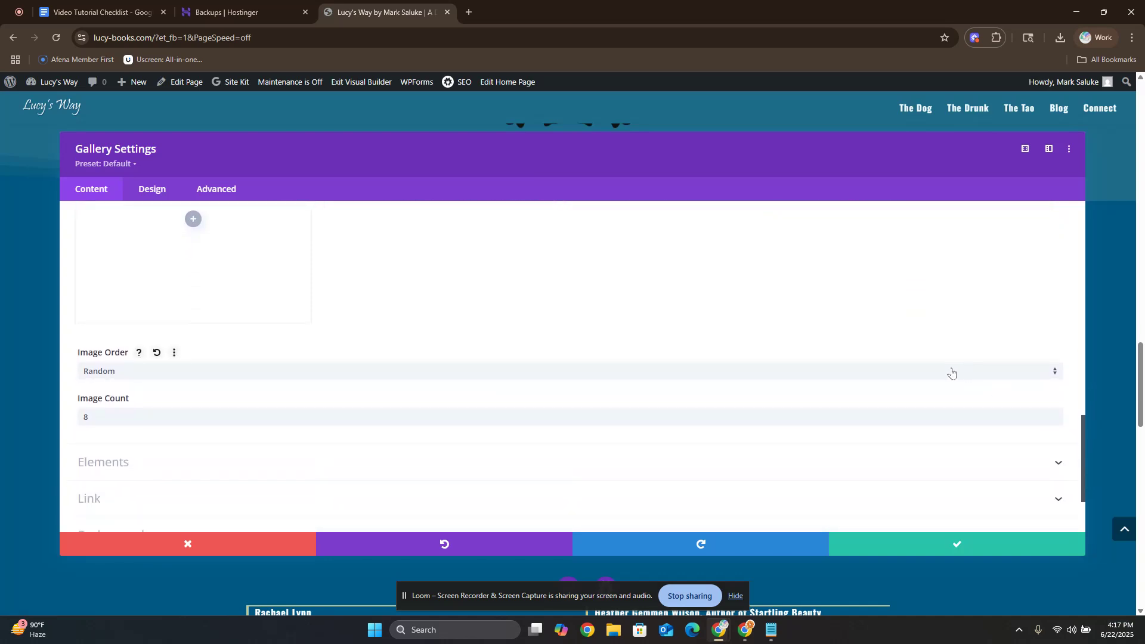
{"action": "left_click", "coordinate": [266, 373]}
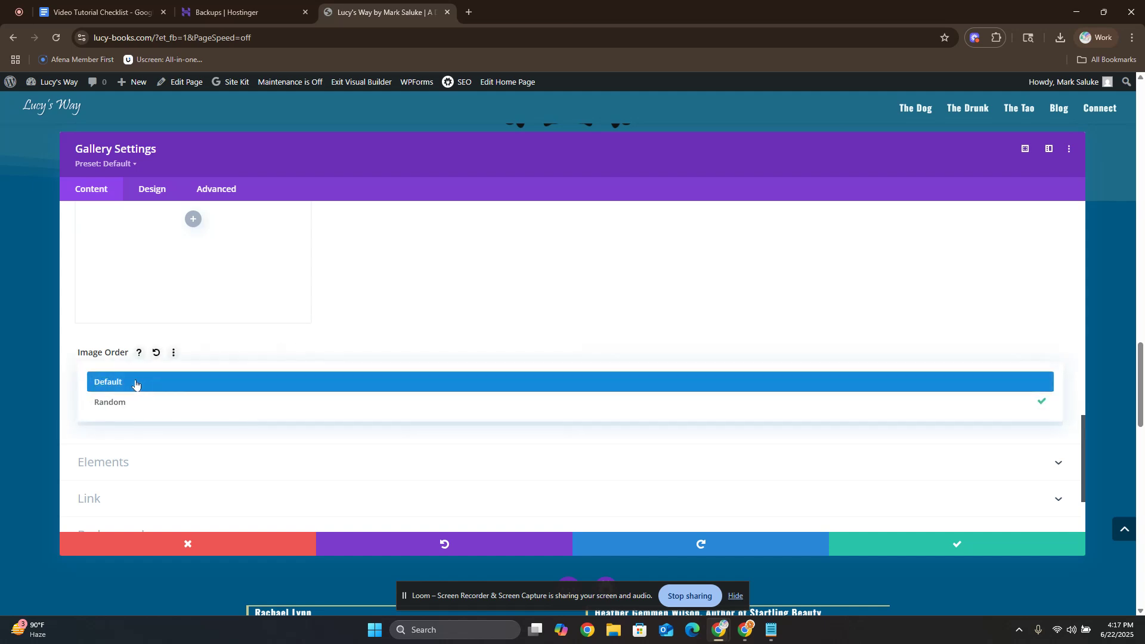
{"action": "left_click", "coordinate": [284, 403]}
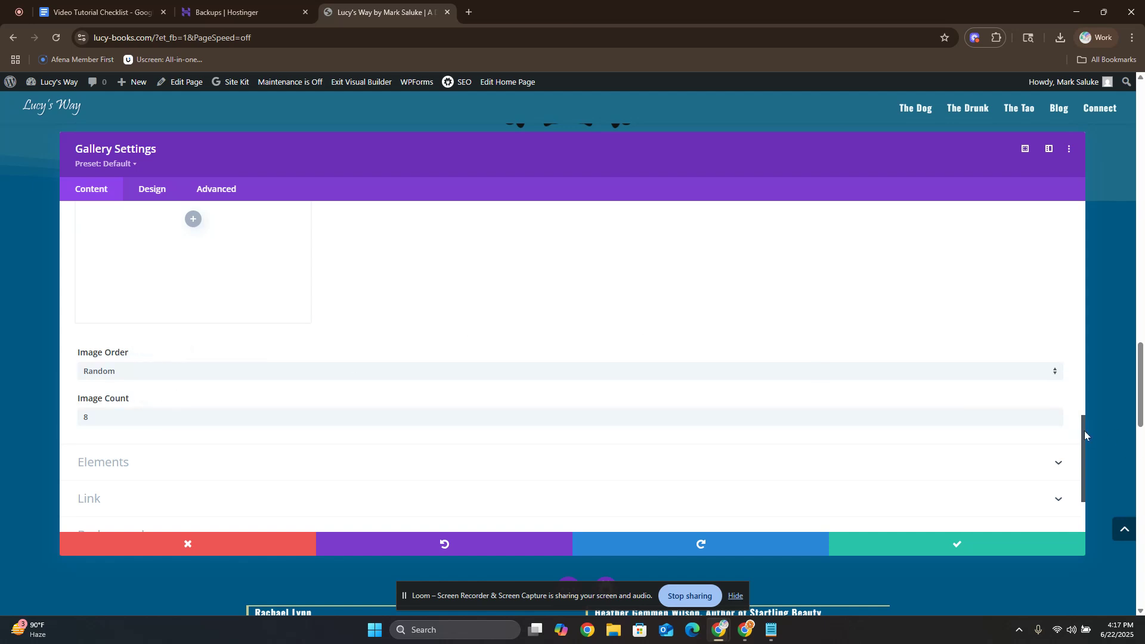
Save the gallery settings and examine the updated gallery on the page.
{"action": "left_click_drag", "start_coordinate": [1083, 431], "coordinate": [1082, 426]}
{"action": "left_click_drag", "start_coordinate": [1083, 379], "coordinate": [1086, 293]}
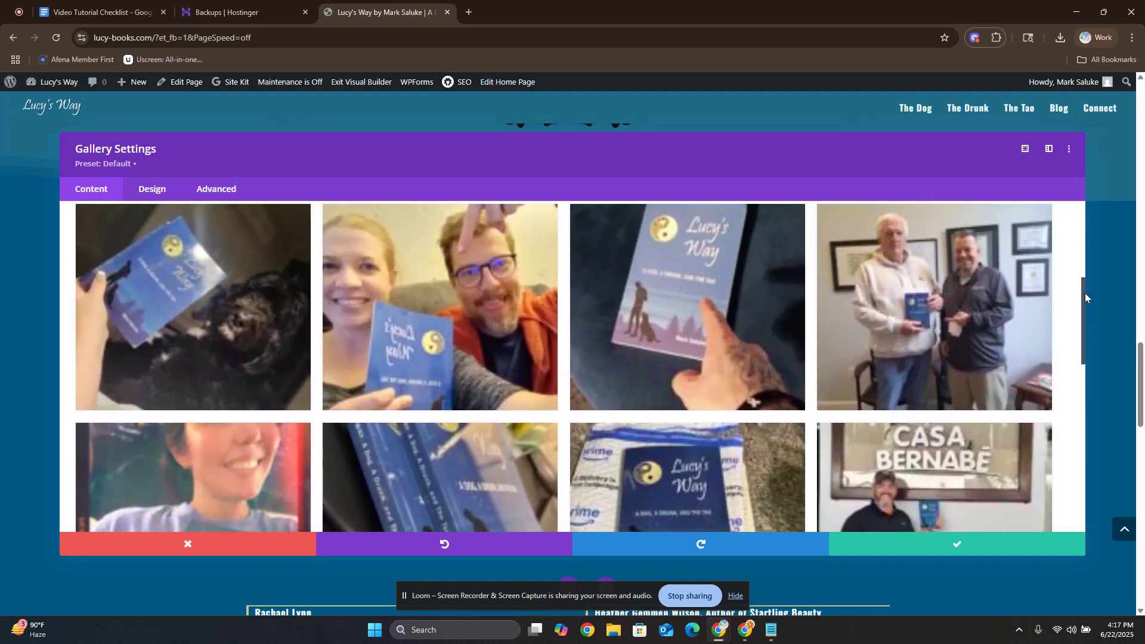
{"action": "left_click_drag", "start_coordinate": [1084, 292], "coordinate": [1084, 306]}
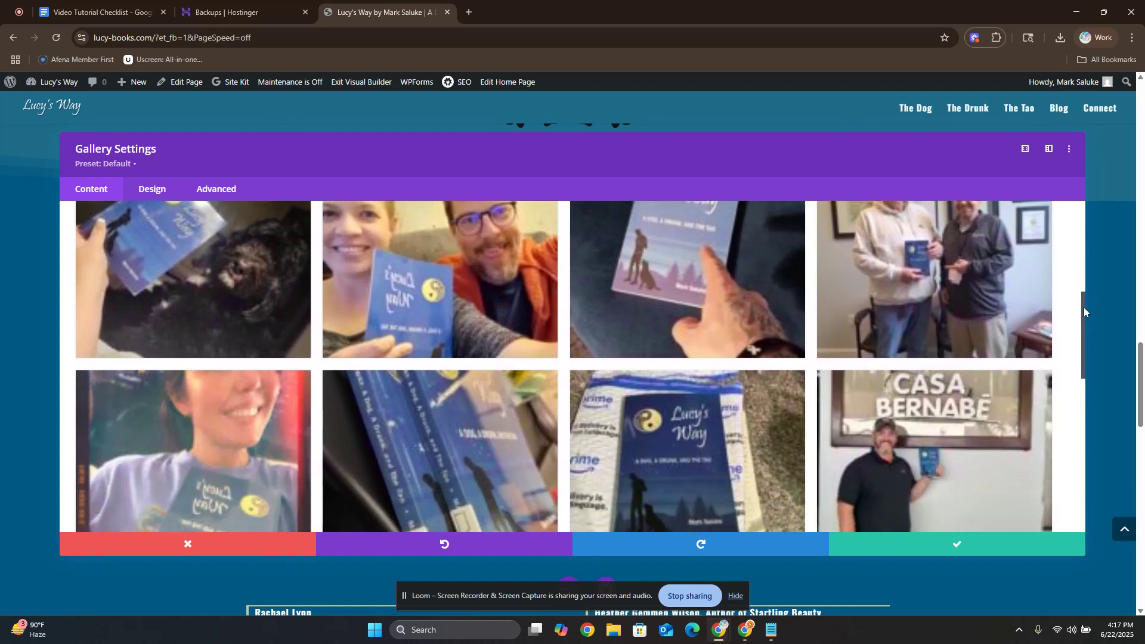
{"action": "left_click", "coordinate": [957, 552]}
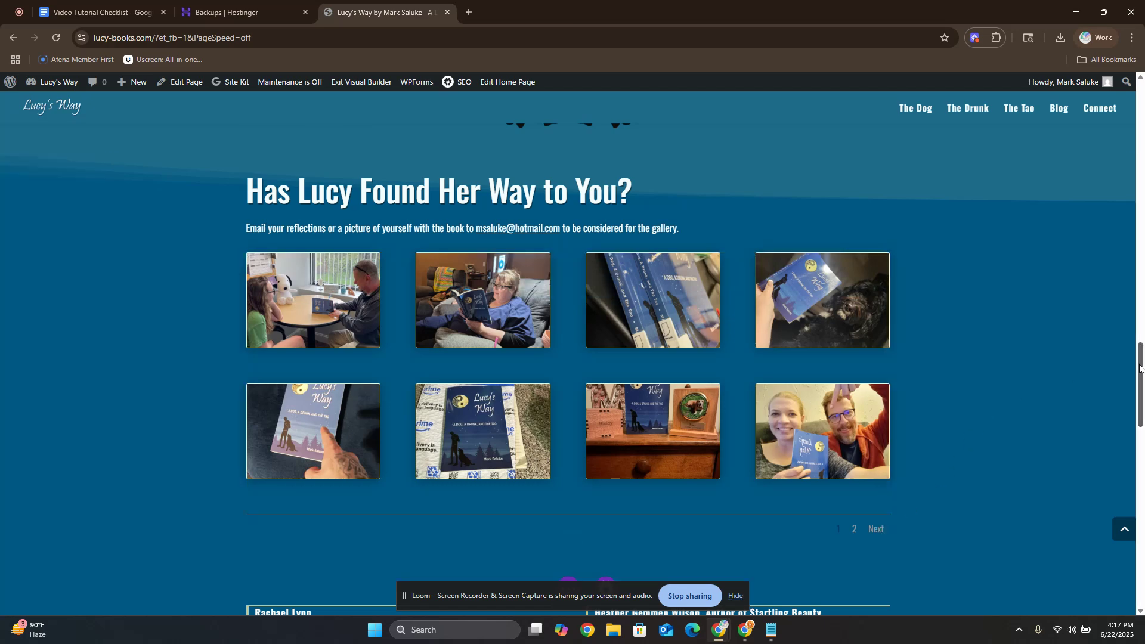
{"action": "mouse_move", "coordinate": [1140, 368]}
{"action": "left_mouse_down"}
{"action": "mouse_move", "coordinate": [1141, 425]}
{"action": "mouse_move", "coordinate": [1143, 335]}
{"action": "mouse_move", "coordinate": [1144, 374]}
{"action": "left_mouse_up"}
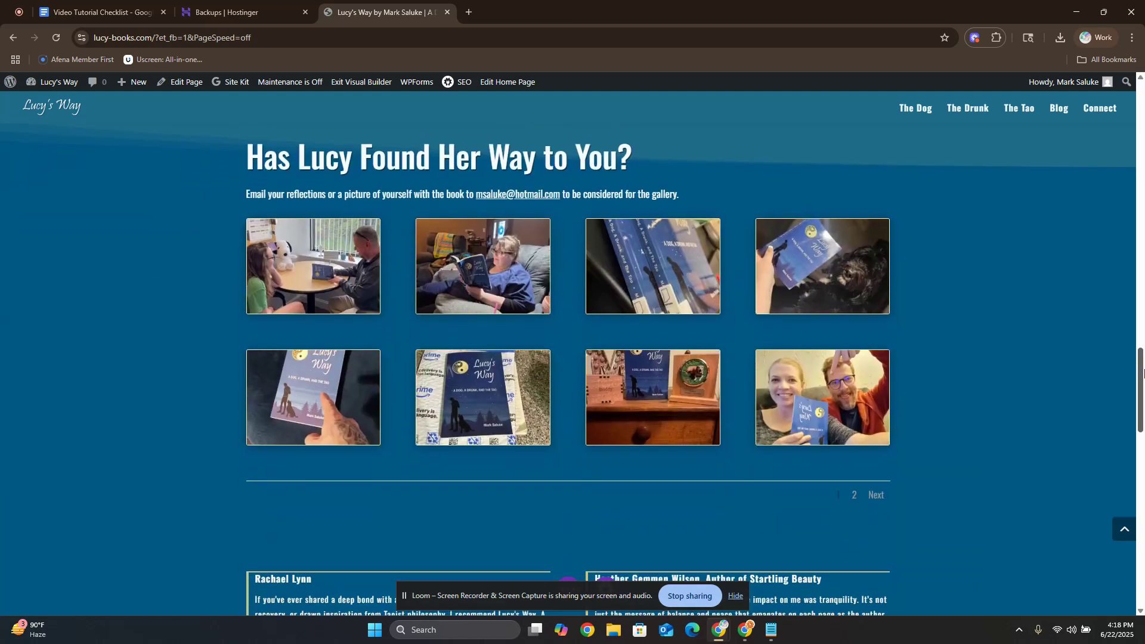